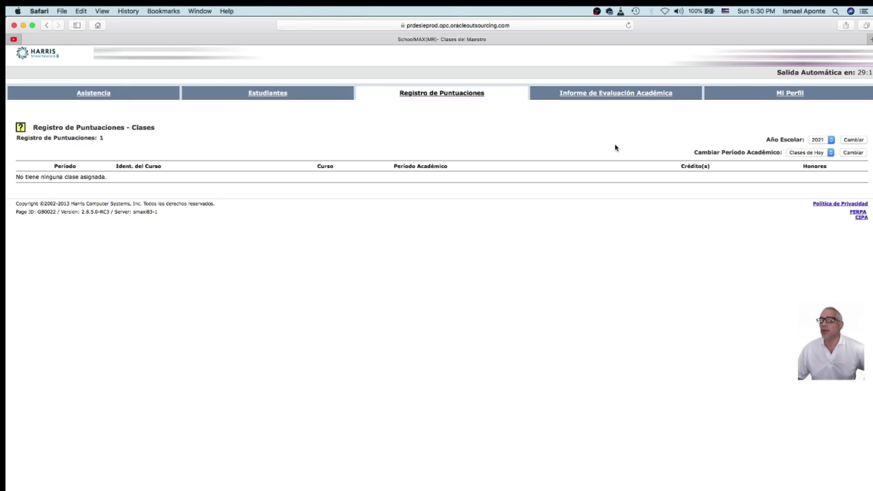
- Show the classes for all academic periods (Todos) and open the gradebook of class MATE 121-1417-5
click(831, 154)
click(823, 160)
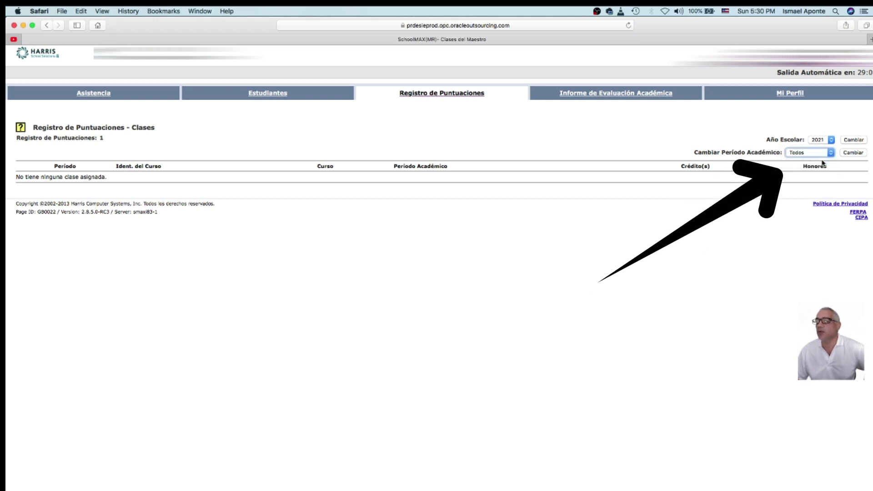
click(854, 153)
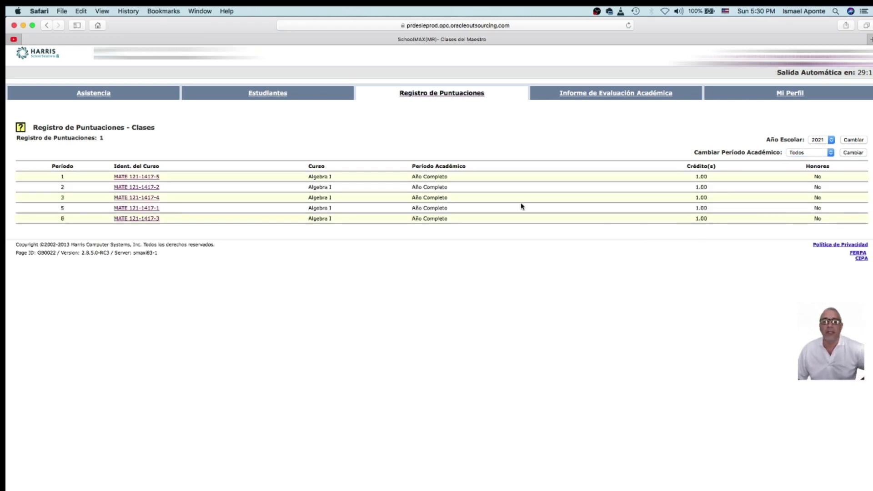
click(151, 178)
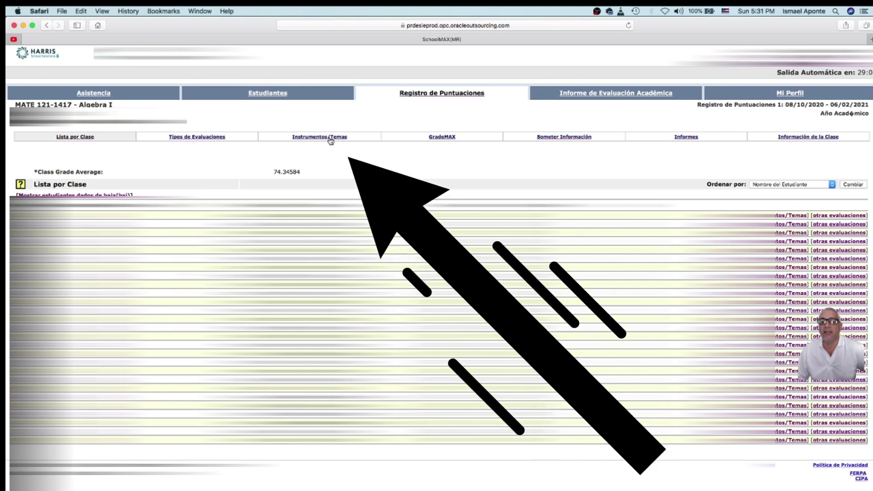
- Start a new Instrumento/Tema for the class with start date 11/24/2020 and due date 11/25/2020
click(314, 139)
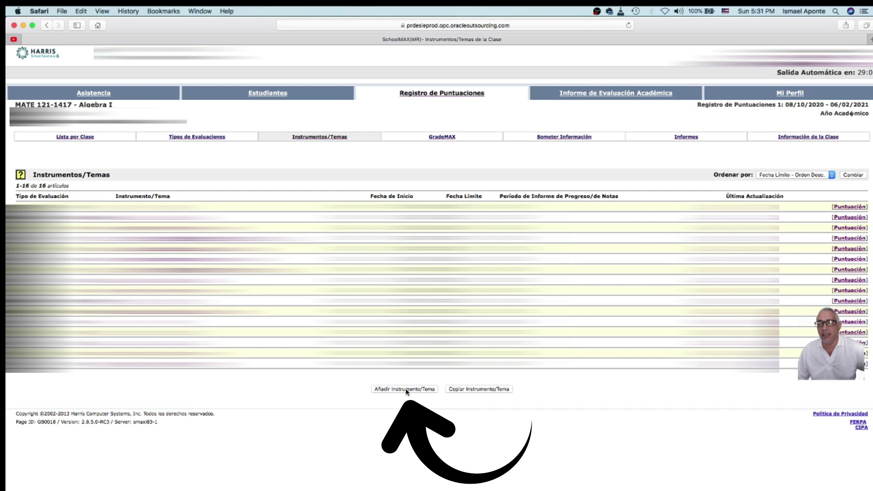
click(406, 389)
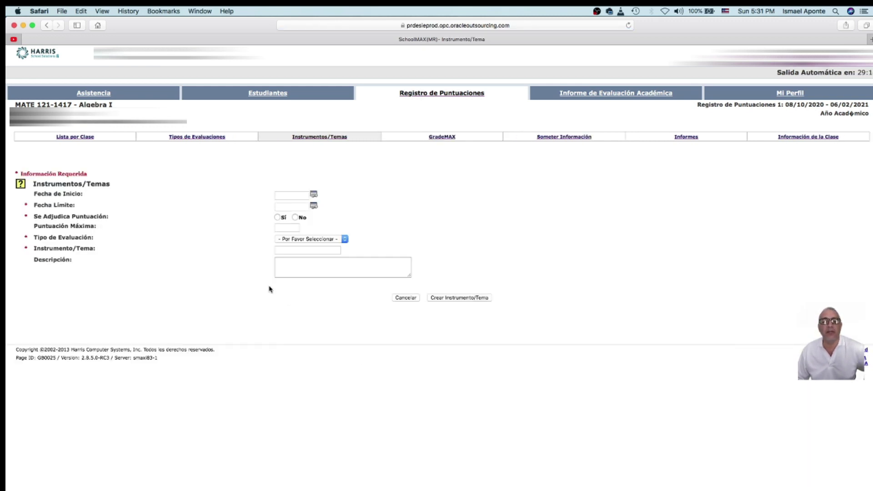
click(314, 195)
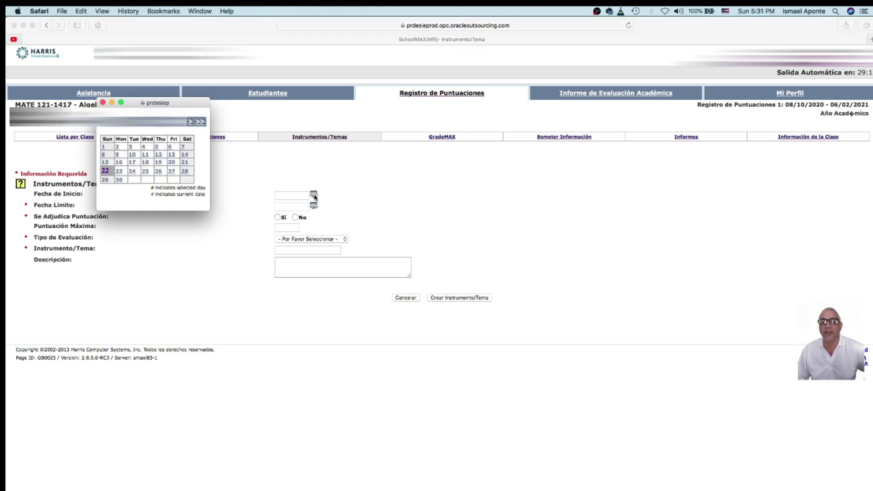
click(130, 174)
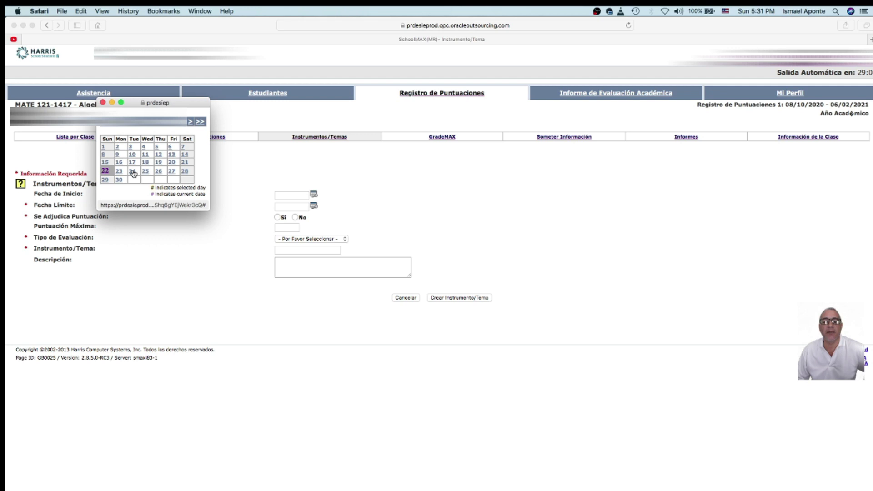
click(314, 207)
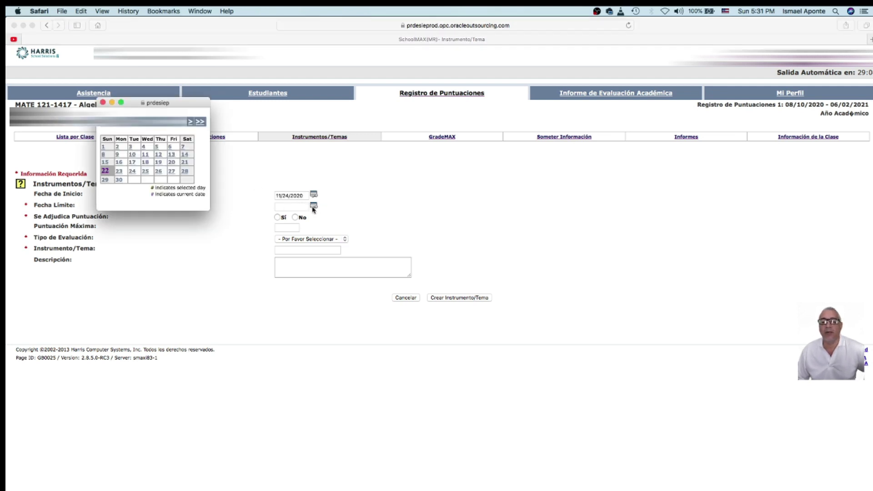
click(145, 176)
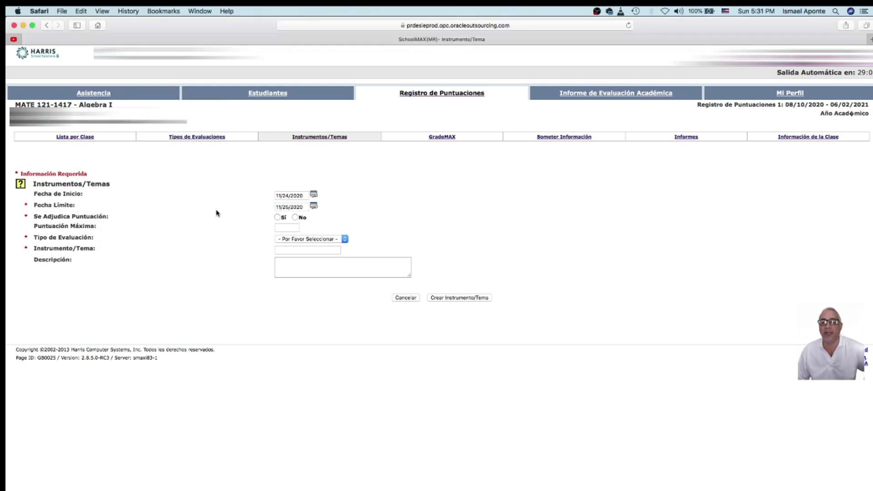
- Set the instrument to award a score, with a maximum of 100 and evaluation type Evaluación
click(278, 218)
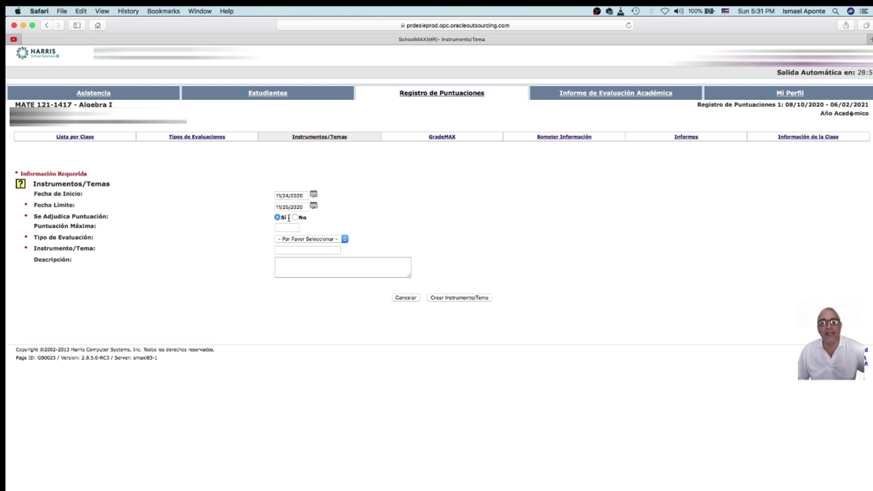
click(288, 227)
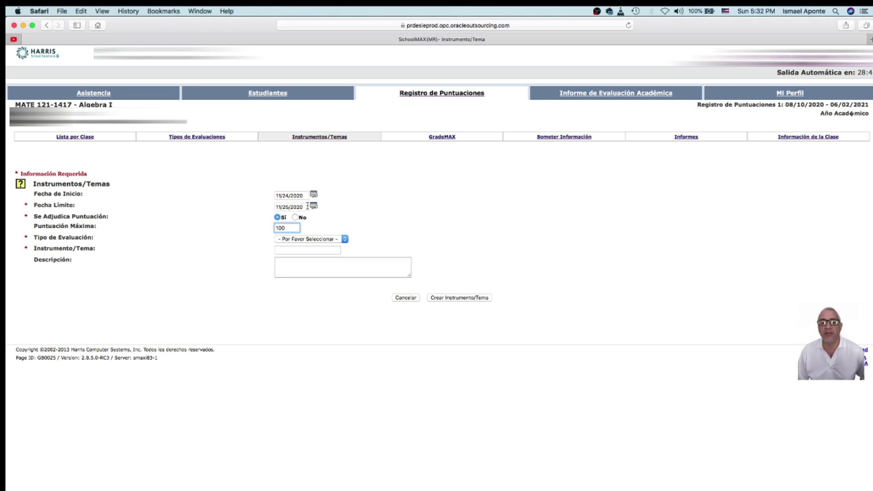
click(324, 241)
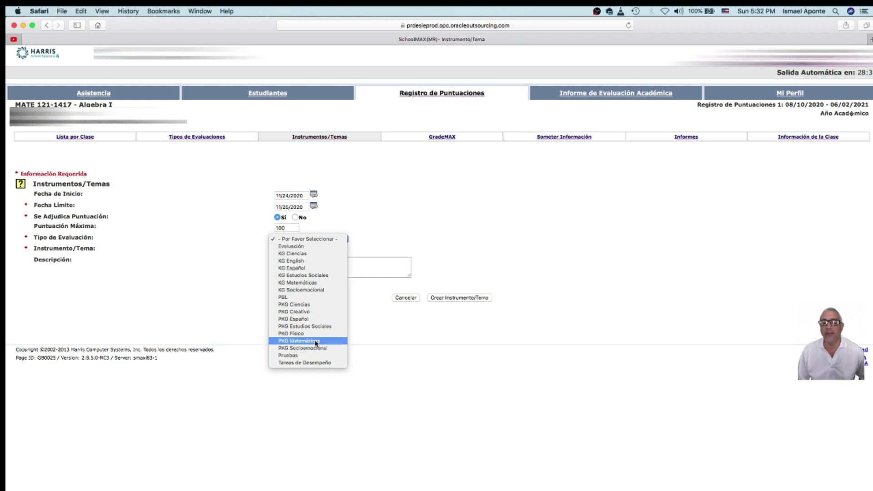
click(304, 247)
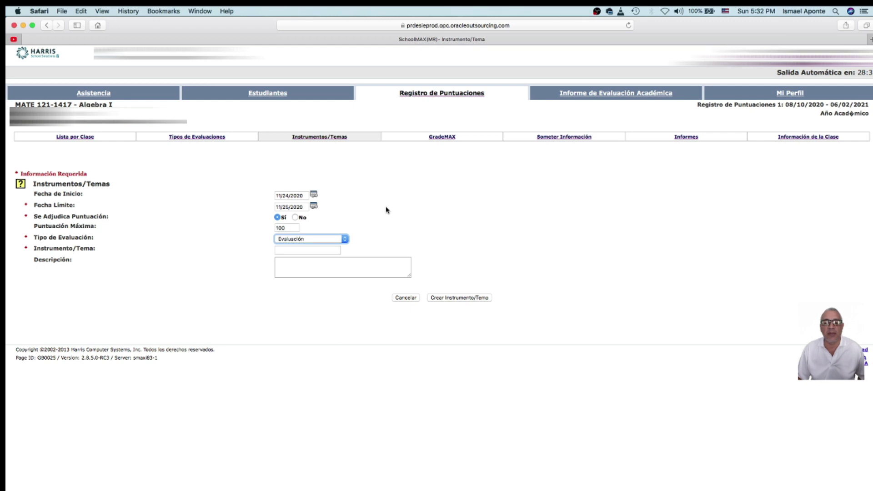
- Name the instrument "Ejemplo 2020", describe it as "Ejemplo para tutorial." and create it
click(319, 248)
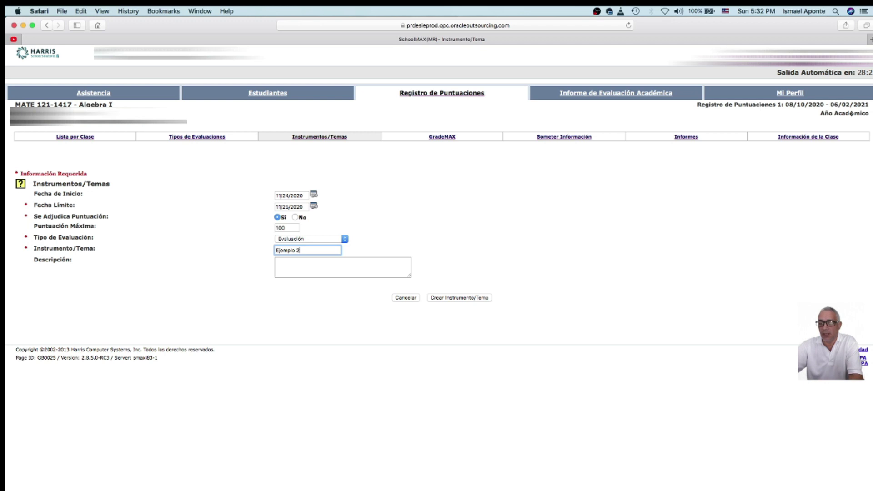
click(310, 262)
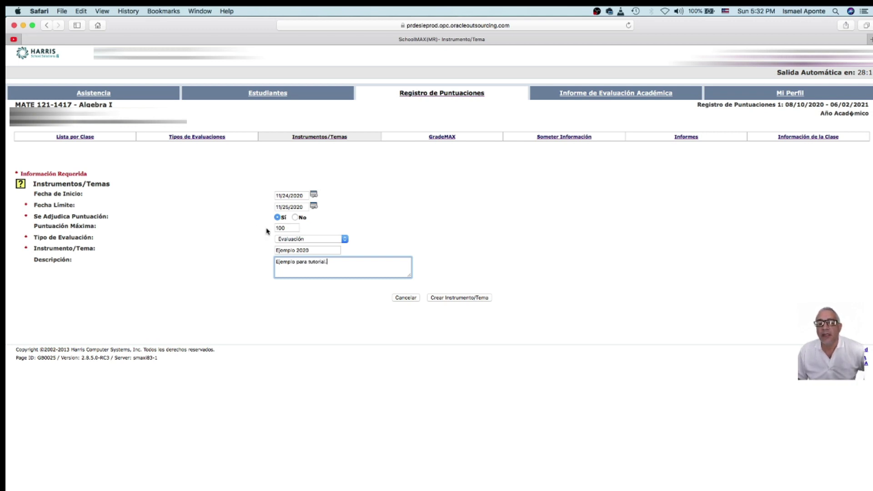
click(454, 299)
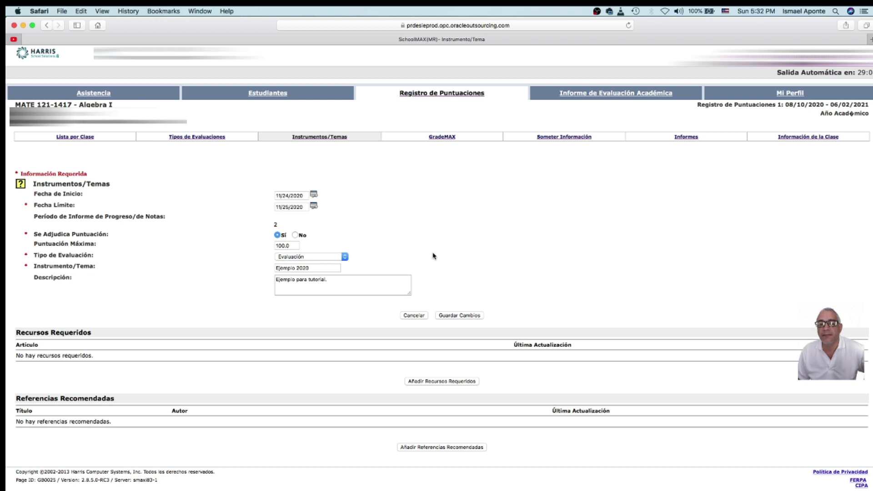
- Set the maximum score of Ejemplo 2020 to 100 and save the instrument's changes
click(297, 246)
key(BackSpace)
key(BackSpace)
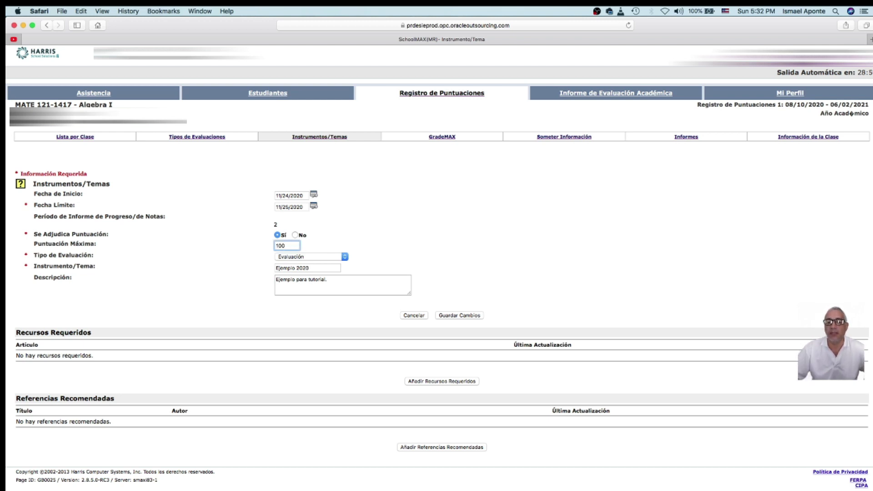
click(457, 316)
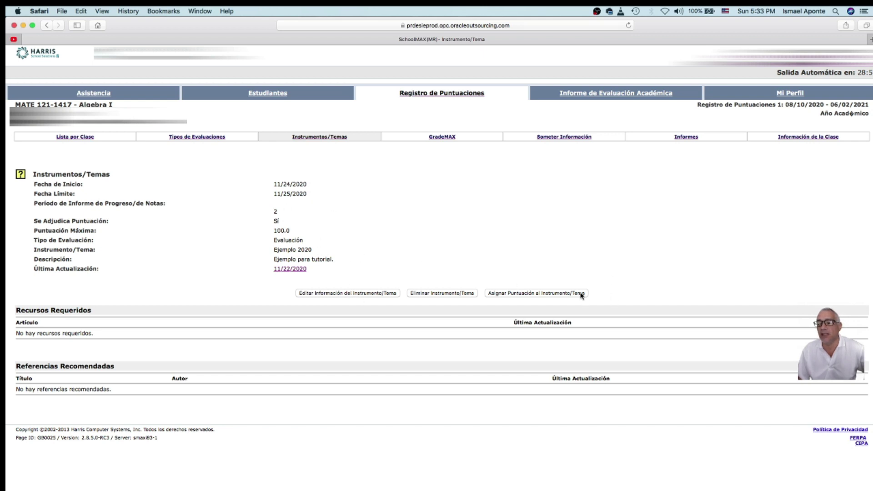
- Open the score assignment page for Ejemplo 2020 and review the student list with its score, exempt and comment fields
click(531, 293)
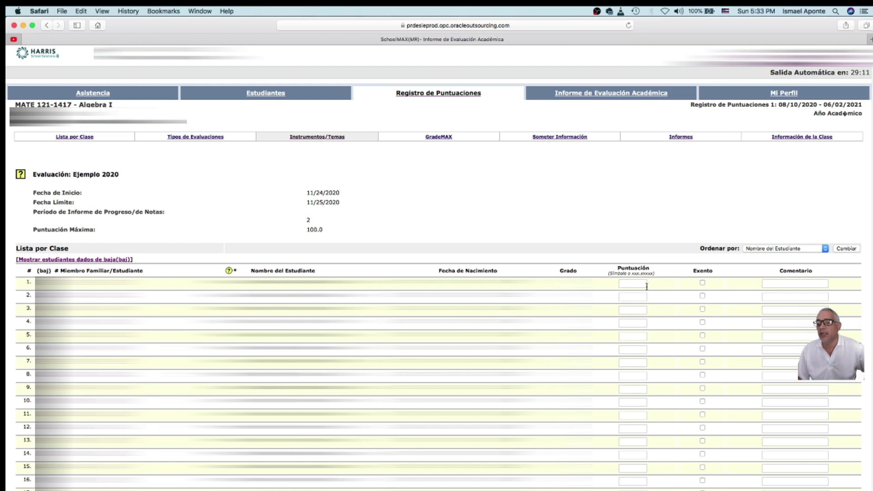
scroll(647, 286, down, 3)
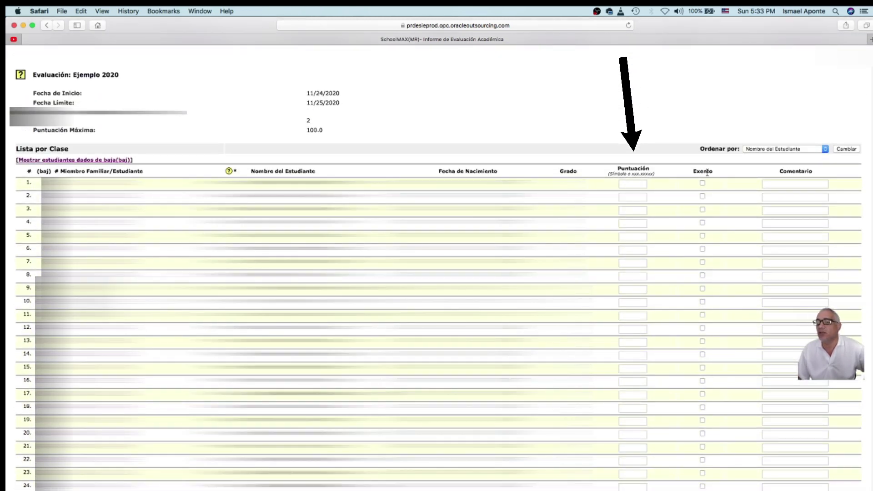
scroll(687, 277, down, 4)
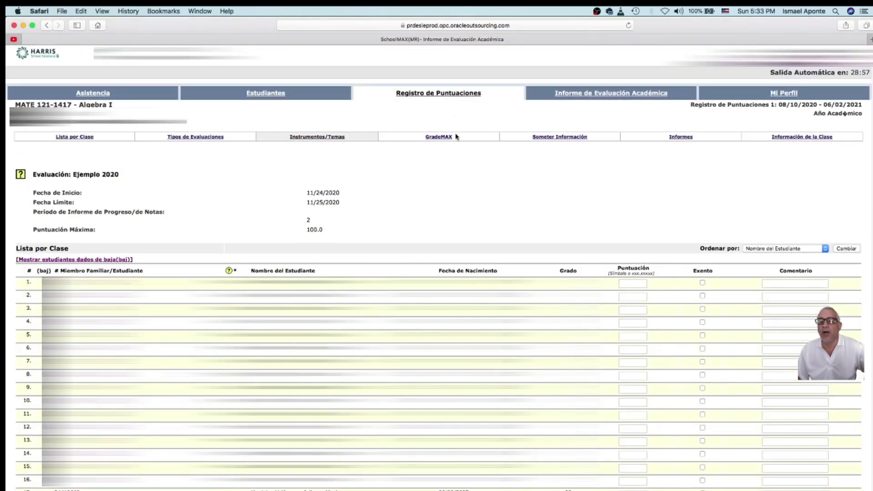
- Return to the class list, show all academic periods (Todos) and open the Instrumentos/Temas list of class MATE 121-1417-5
click(434, 96)
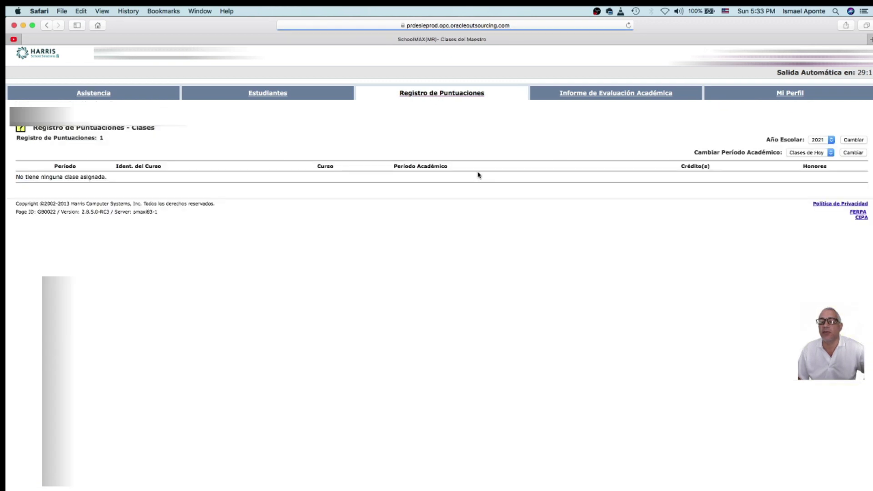
click(797, 153)
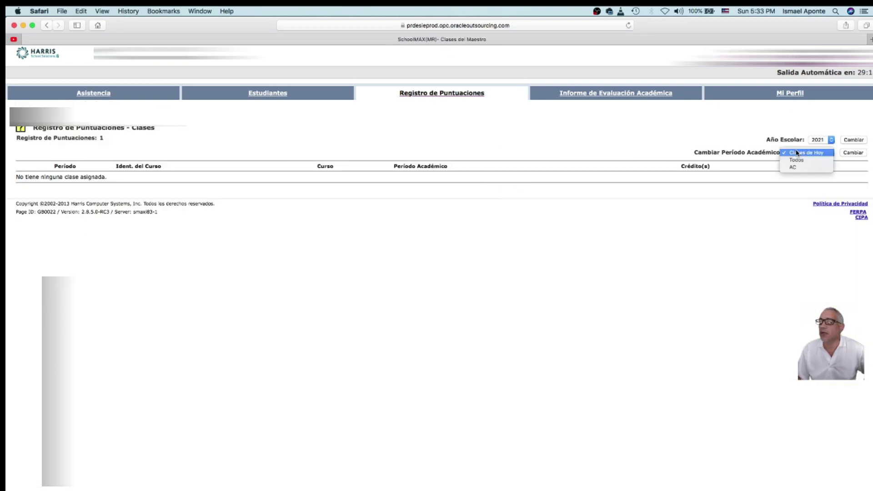
click(799, 160)
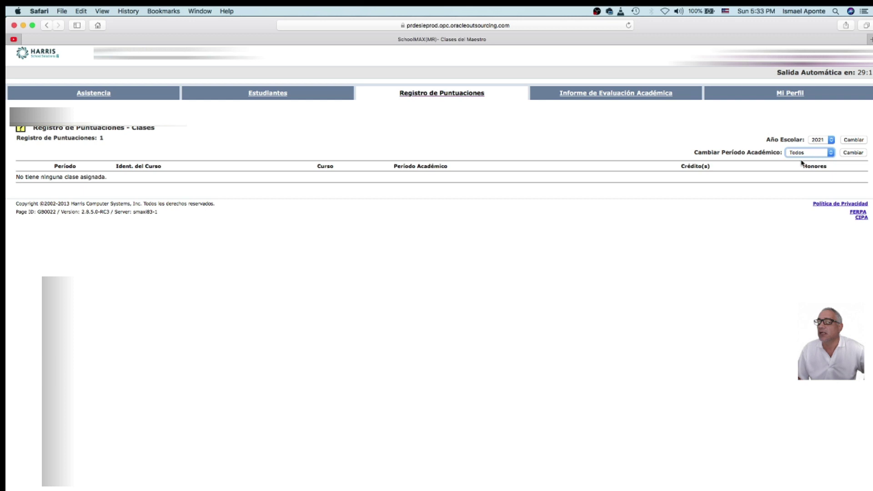
click(855, 153)
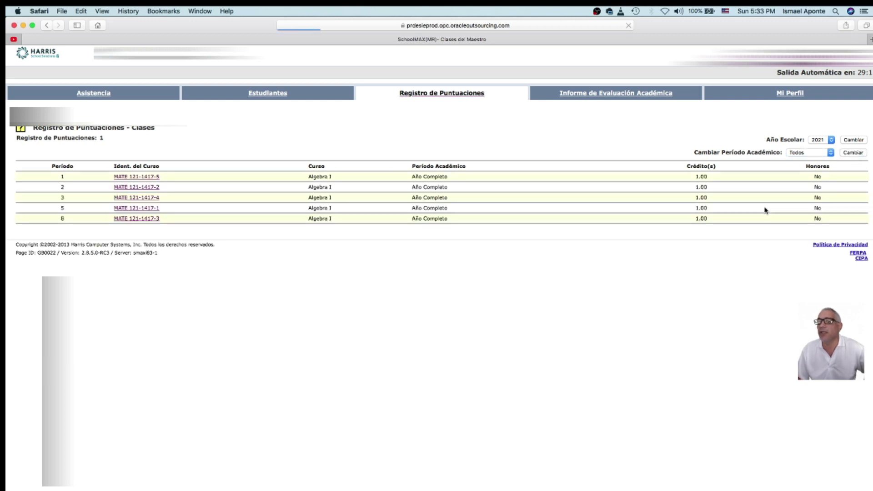
click(147, 178)
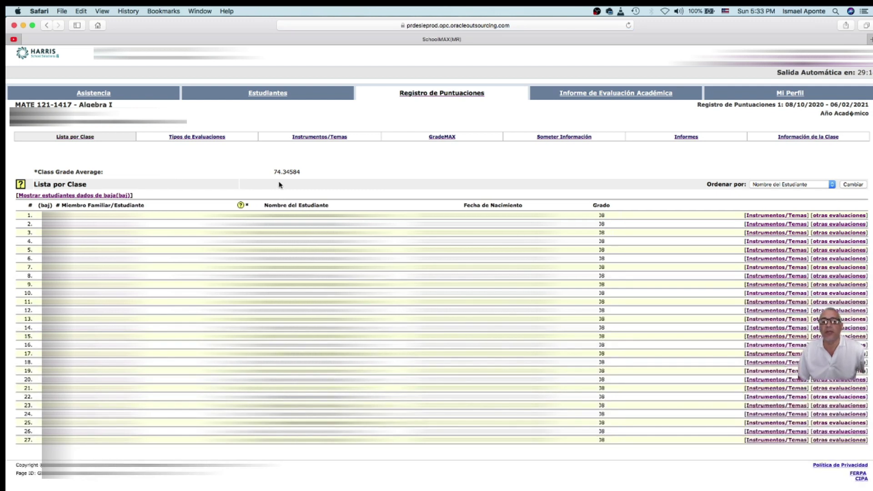
click(325, 138)
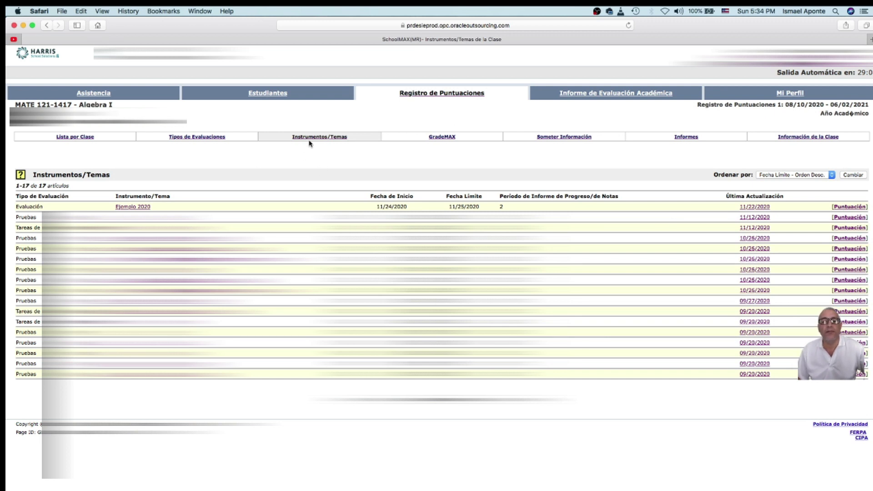
- Prepare the grade submission for progress report period 1 with Evaluación del Período Académico and calculation type Acumulativo
click(558, 138)
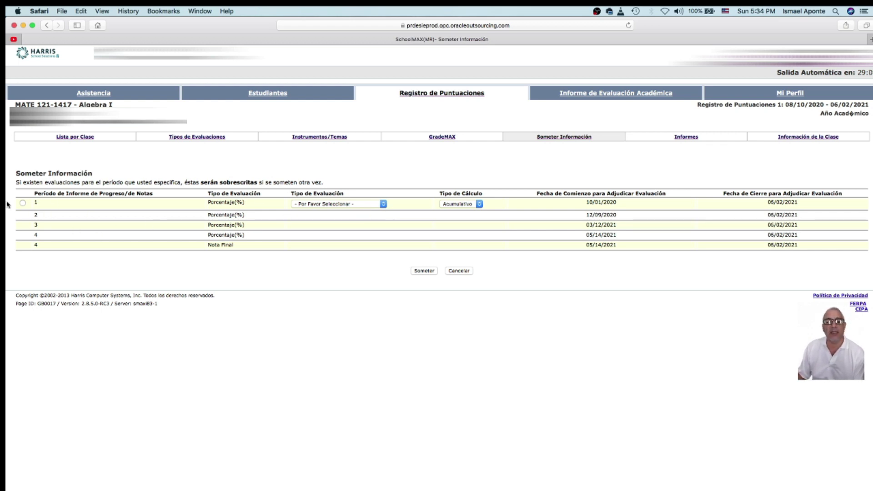
click(23, 203)
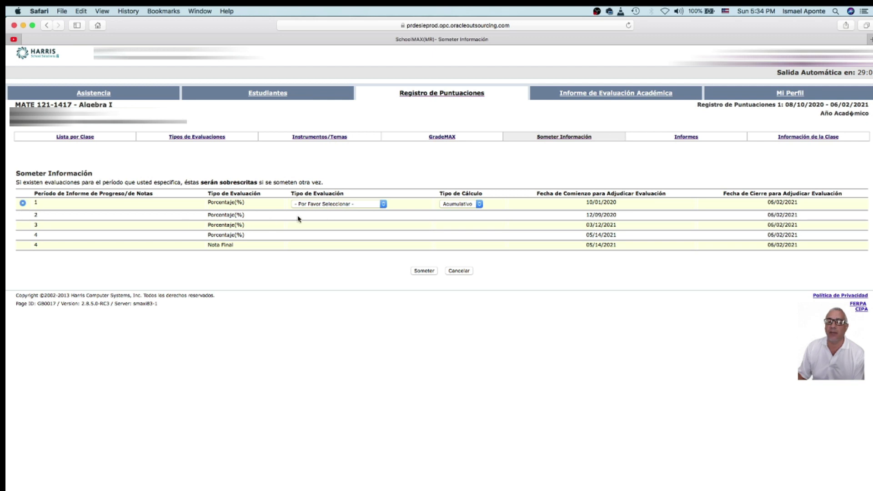
click(383, 205)
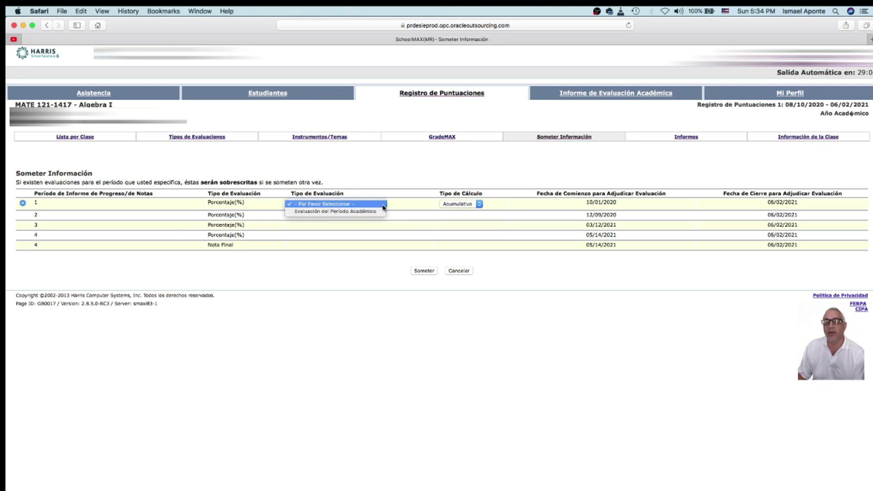
click(335, 211)
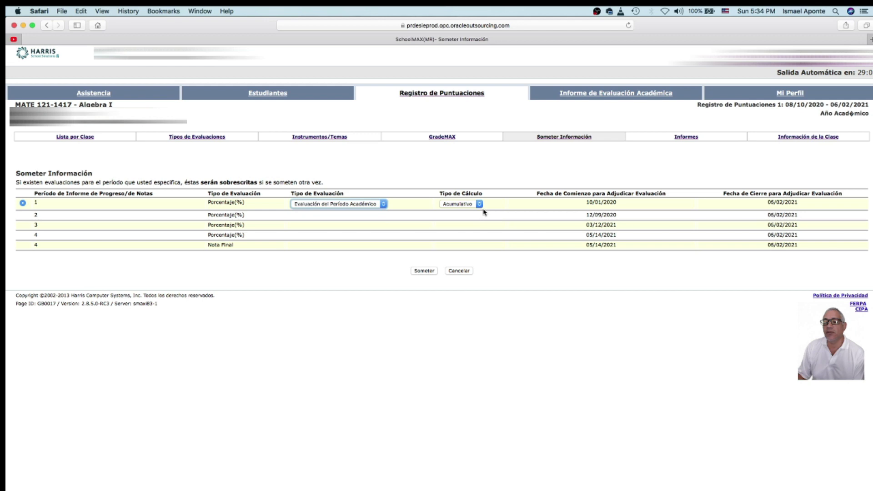
click(479, 204)
click(480, 207)
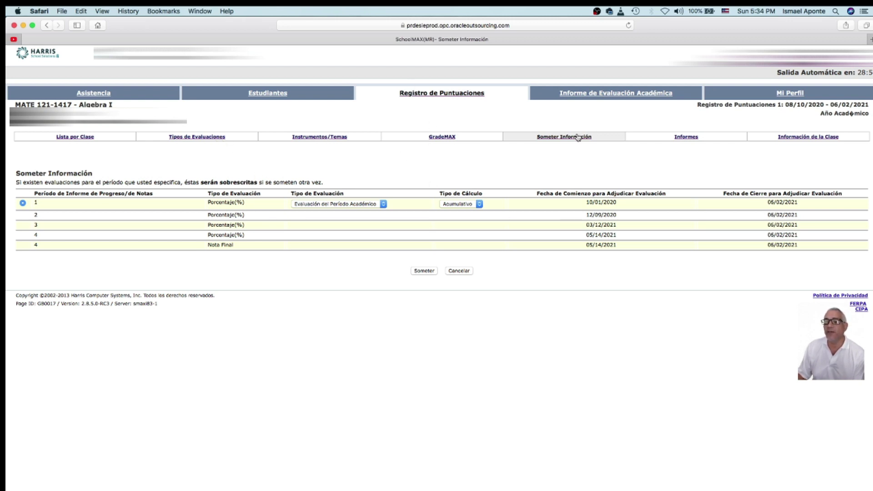
- In the class's evaluation types, set the weighting of Pruebas and Tareas de Desempeño to %
click(207, 142)
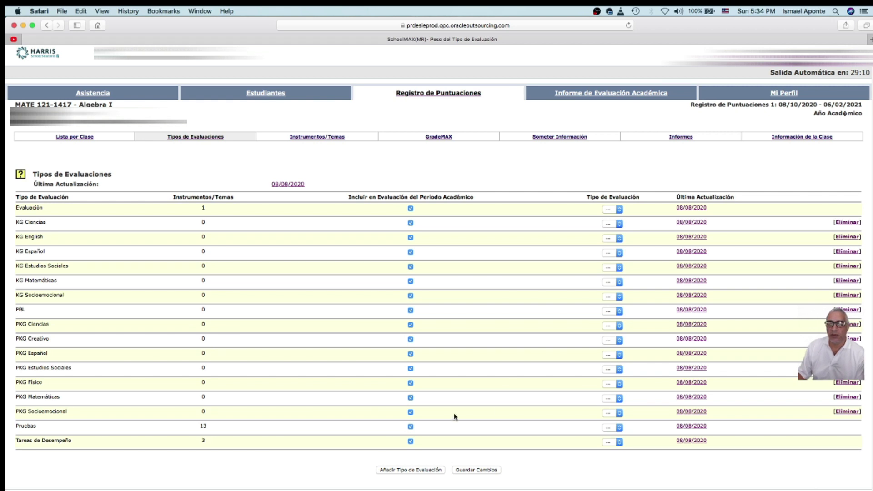
click(619, 427)
click(616, 436)
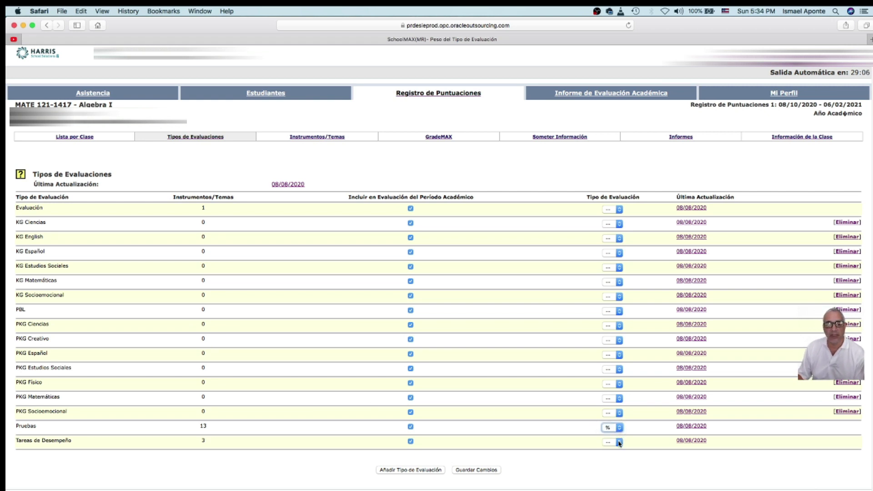
click(619, 443)
click(613, 451)
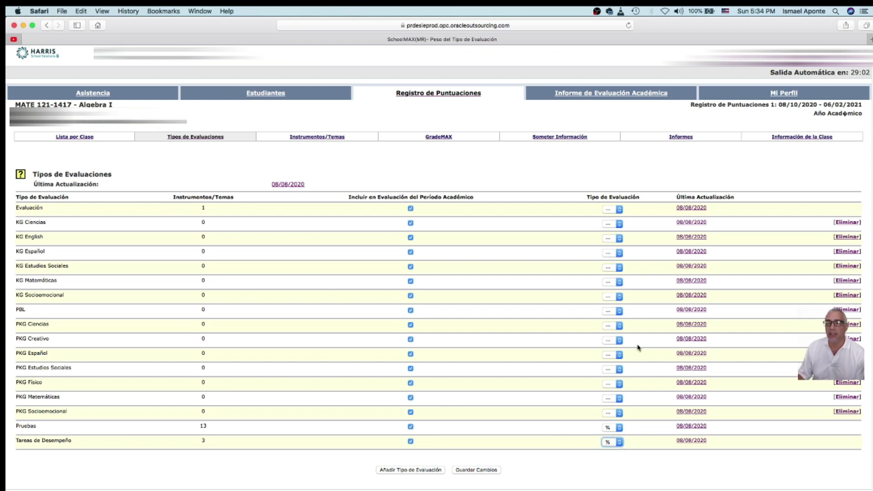
- Set the evaluation type of PBL and Evaluación to % and save the changes to the class's evaluation types
click(618, 312)
click(612, 323)
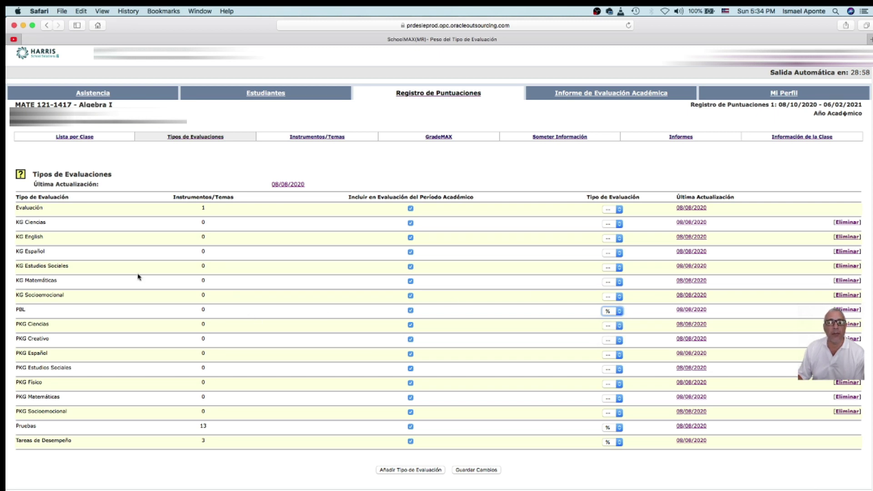
click(619, 210)
click(610, 219)
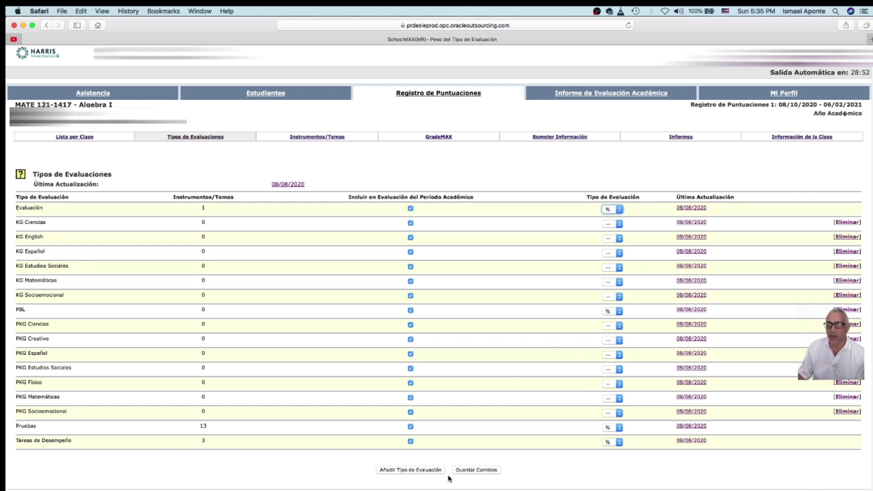
click(473, 470)
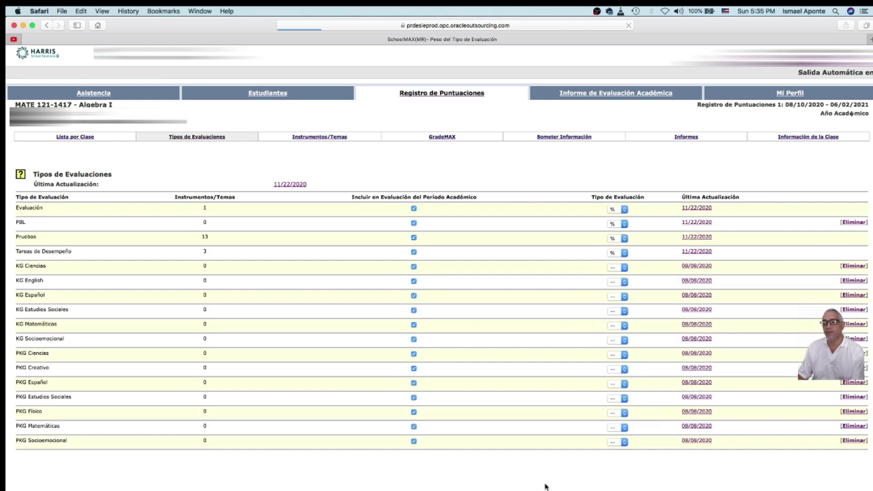
- Submit the class grades for progress report period 1 with evaluation type % and calculation type Acumulativo, confirming the reviewed student list
click(548, 138)
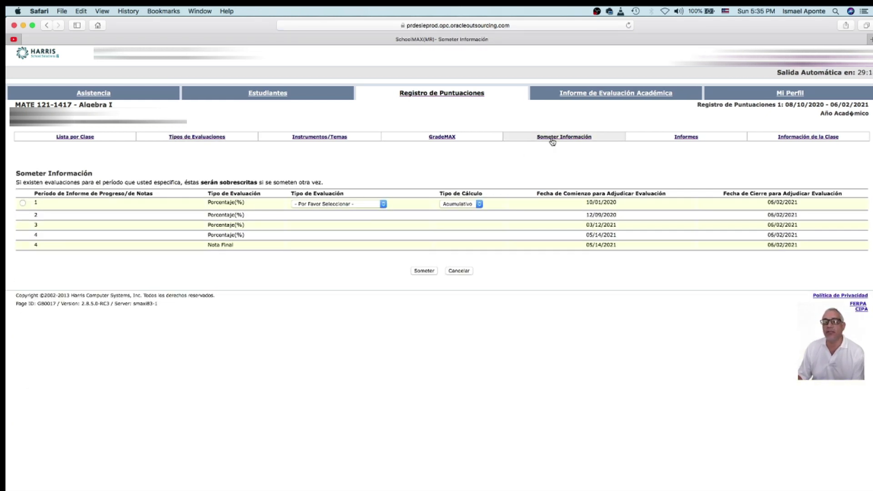
click(381, 205)
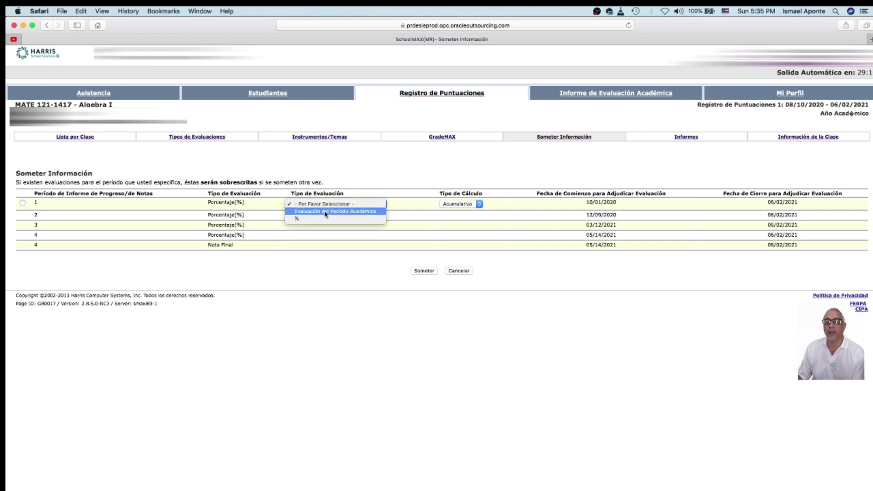
click(314, 220)
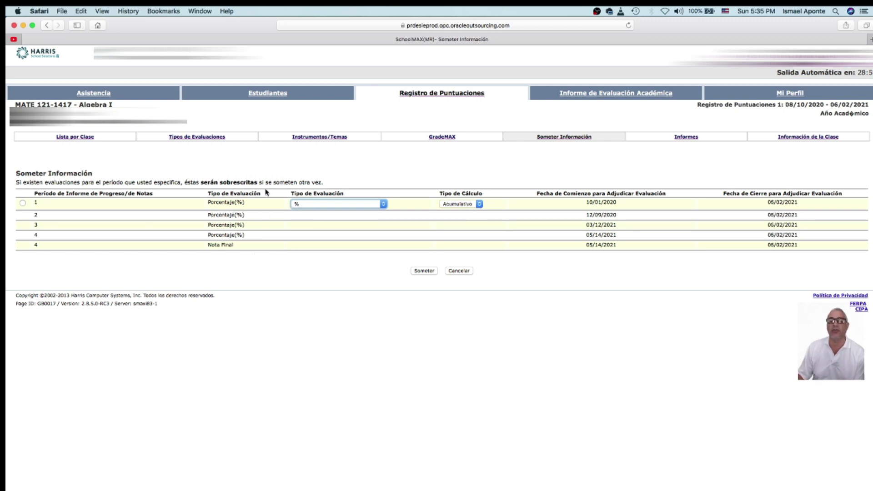
click(23, 203)
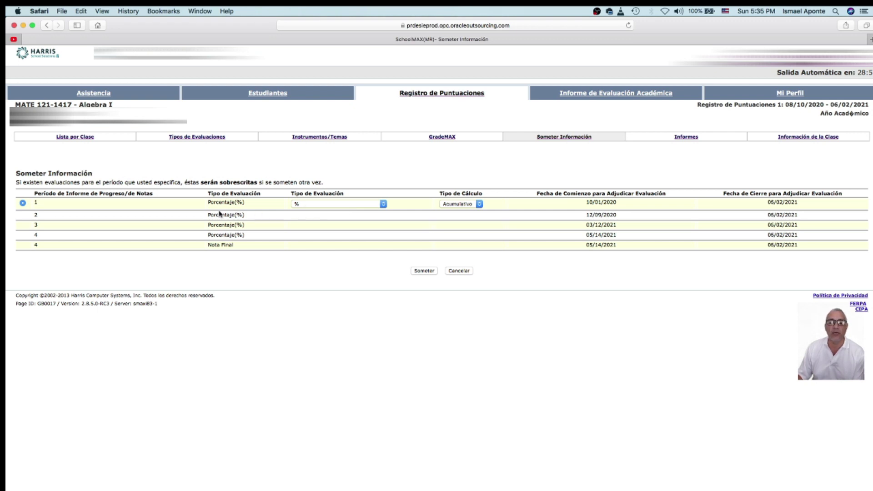
click(427, 271)
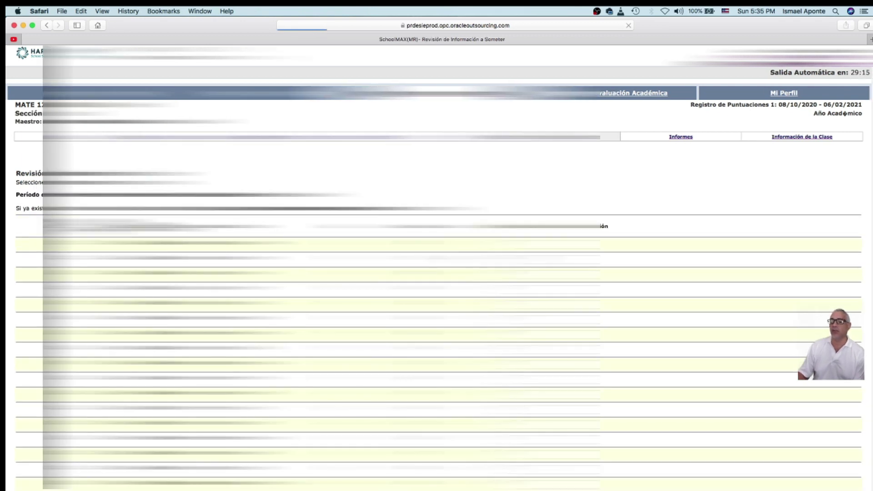
scroll(436, 268, down, 10)
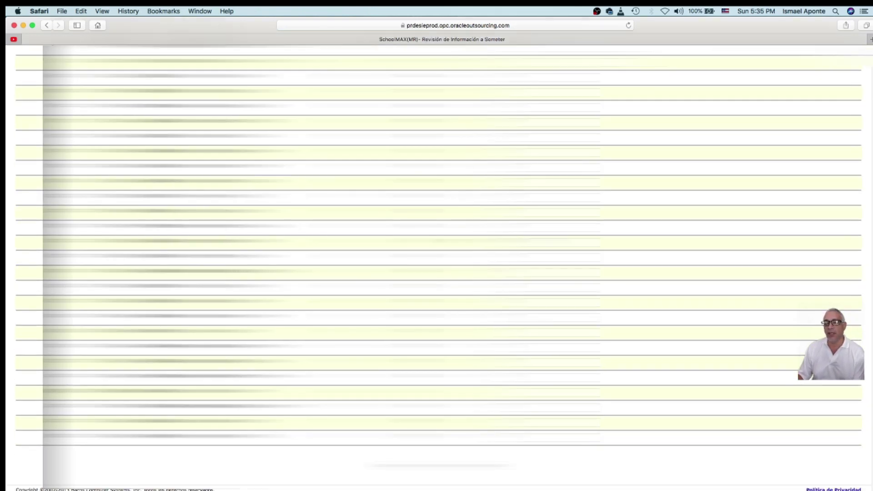
click(440, 466)
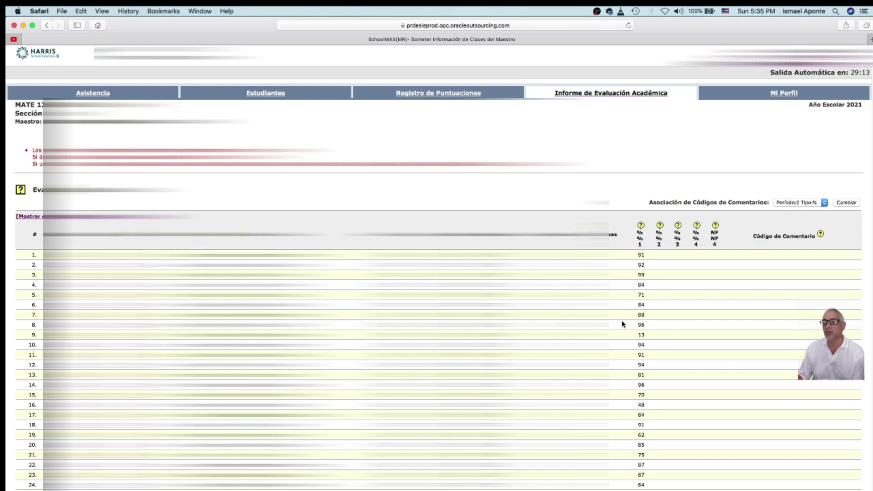
- Return to the gradebook's class list and show the classes of all academic periods (Todos)
click(443, 95)
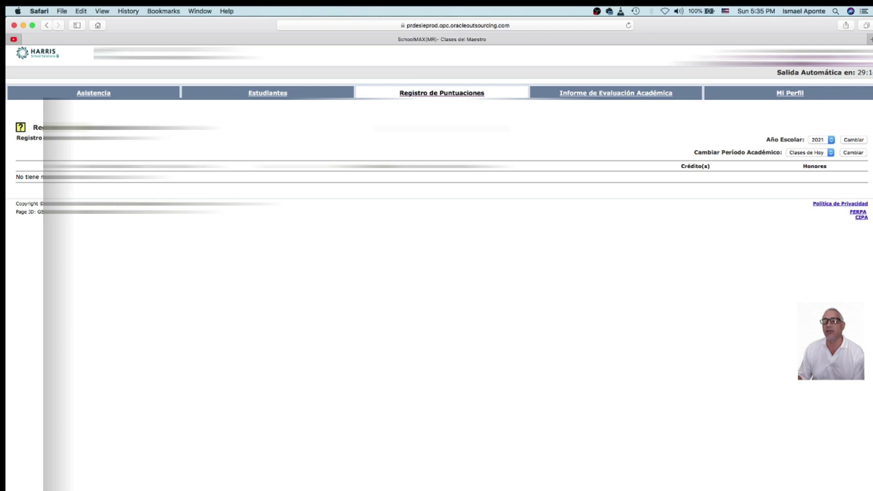
click(832, 153)
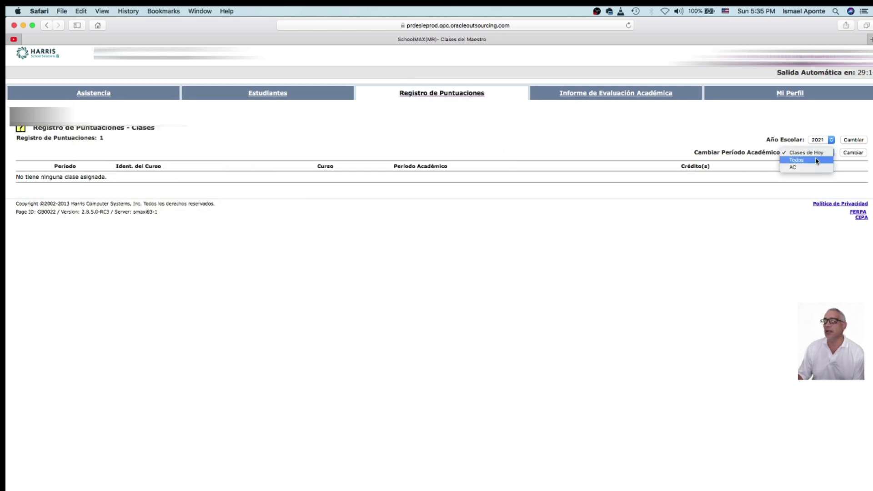
click(815, 161)
click(853, 154)
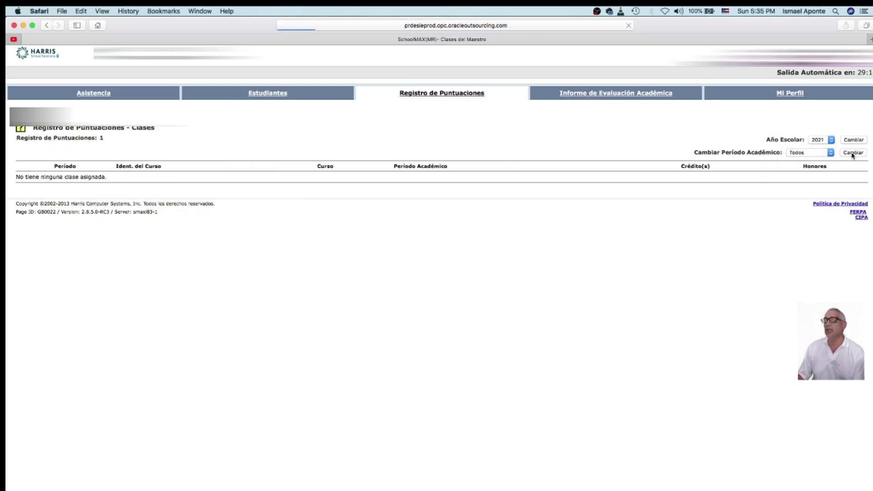